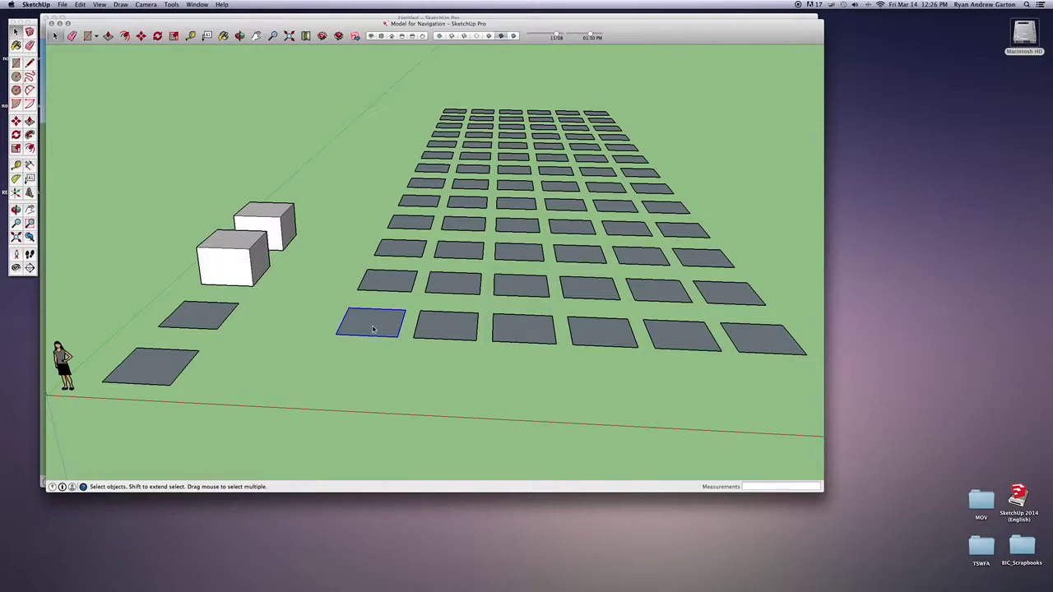
Select several squares in the grid one at a time, then the front edge of the loose square nearest the human figure.
{"action": "left_click", "coordinate": [385, 278]}
{"action": "left_click", "coordinate": [511, 251]}
{"action": "left_click", "coordinate": [416, 249]}
{"action": "left_click", "coordinate": [450, 327]}
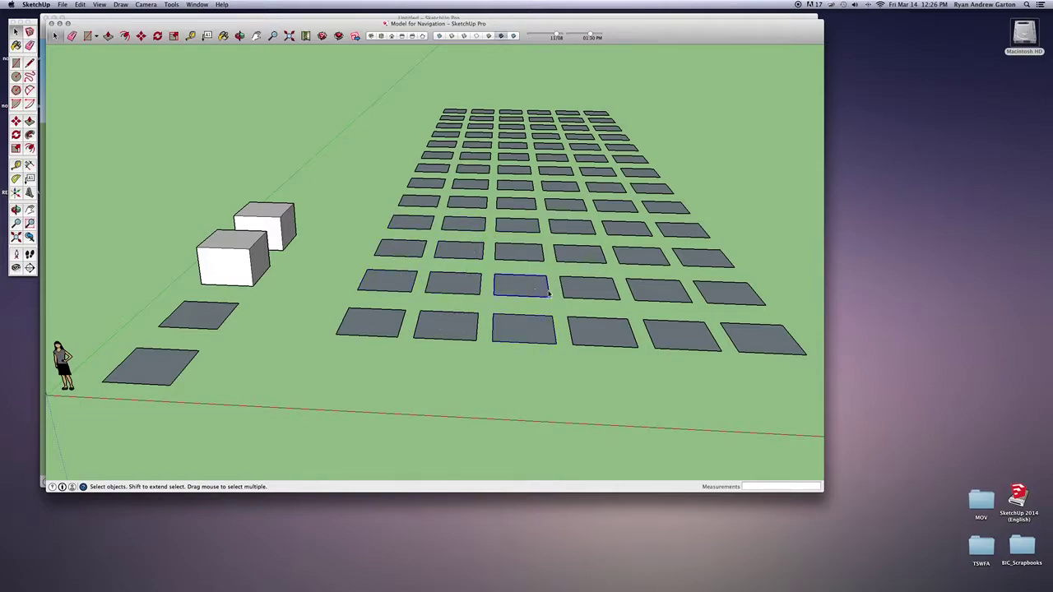
{"action": "left_click", "coordinate": [591, 336]}
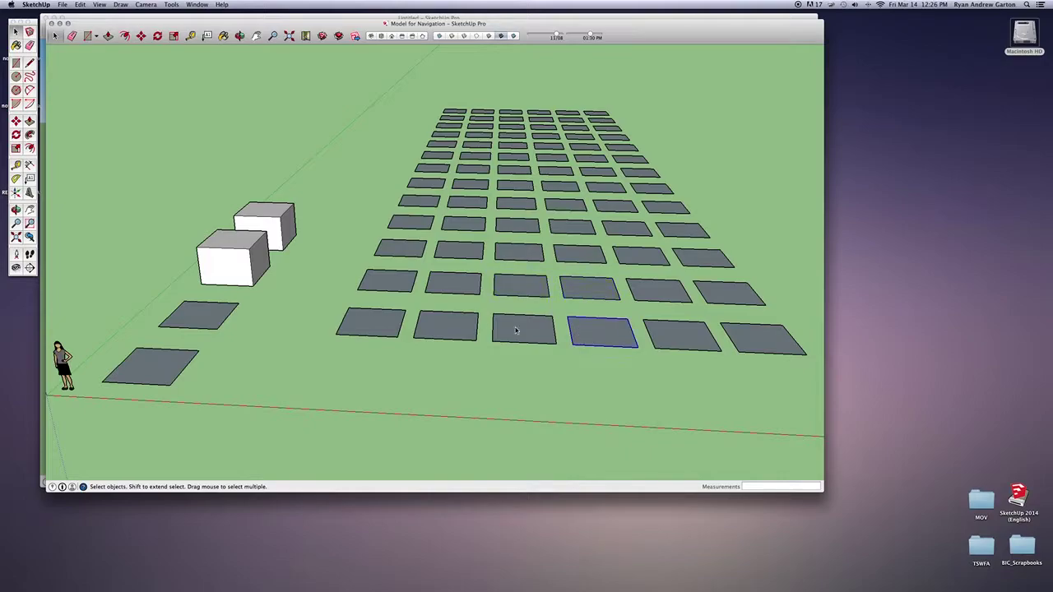
{"action": "left_click", "coordinate": [177, 380]}
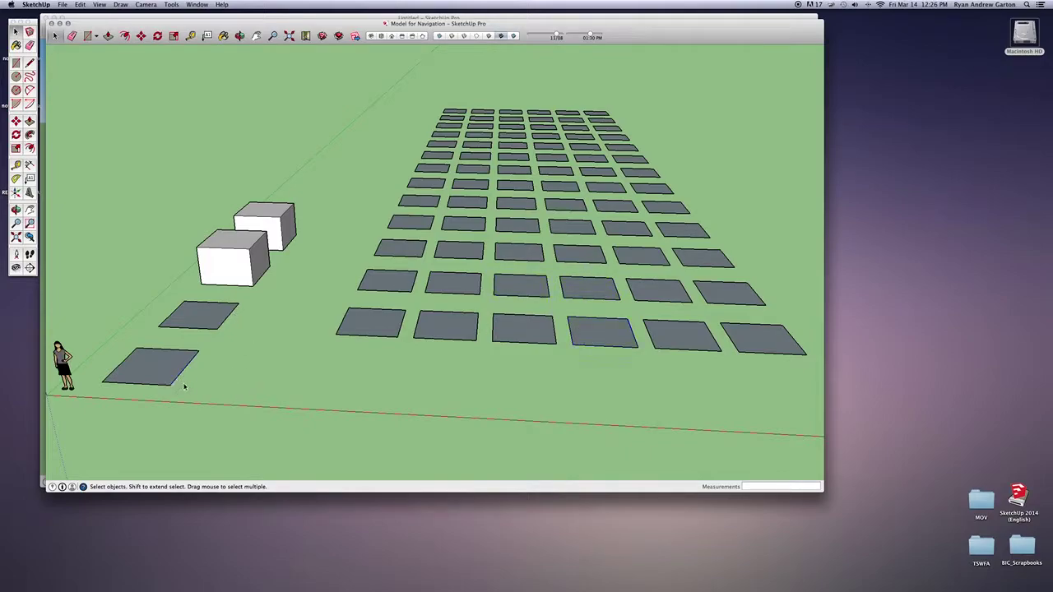
{"action": "left_click", "coordinate": [140, 385]}
Select the face of the loose square nearest the figure, followed by each of its bounding edges individually.
{"action": "left_click", "coordinate": [29, 222]}
{"action": "left_click_drag", "start_coordinate": [81, 336], "coordinate": [228, 428]}
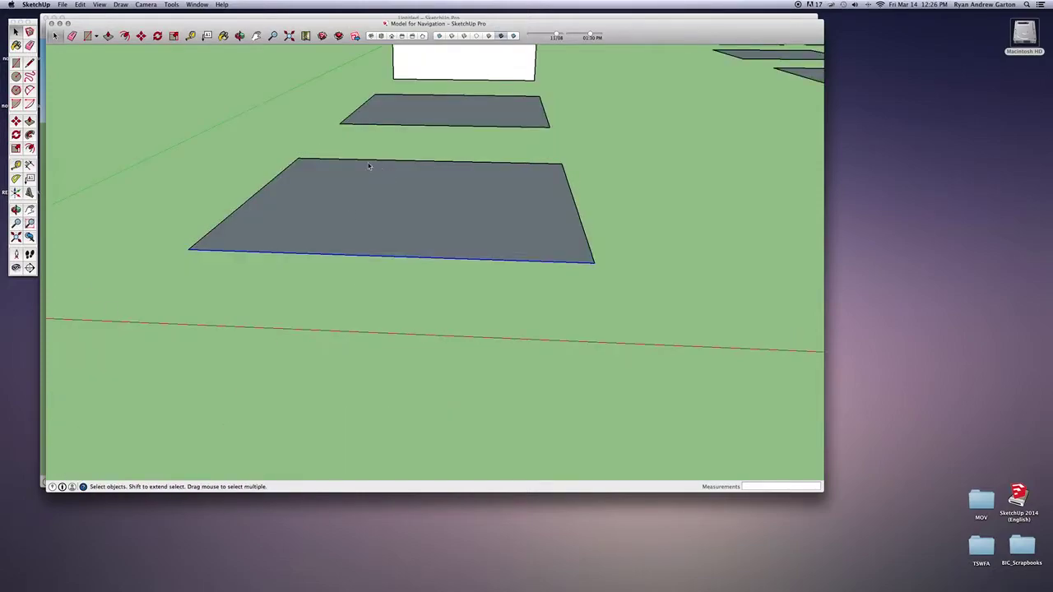
{"action": "left_click", "coordinate": [16, 209]}
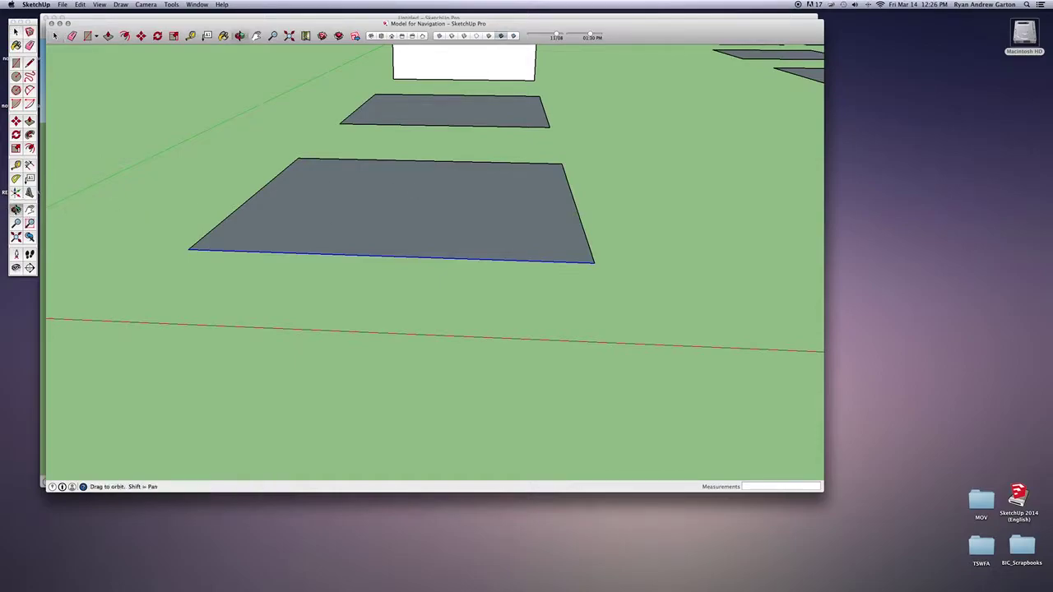
{"action": "left_click_drag", "start_coordinate": [410, 188], "coordinate": [436, 270]}
{"action": "left_click_drag", "start_coordinate": [416, 235], "coordinate": [409, 271]}
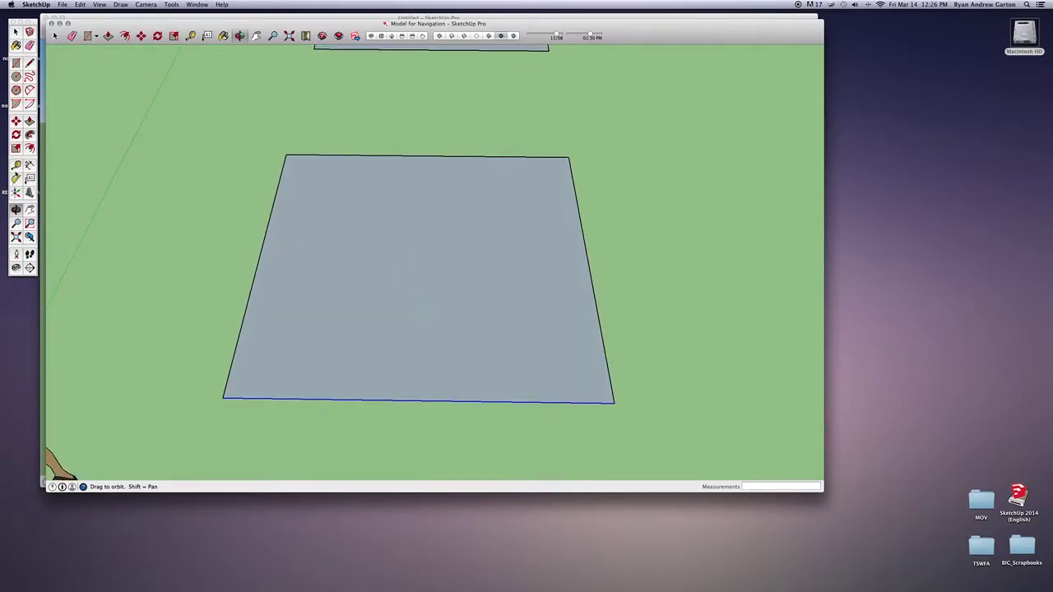
{"action": "left_click", "coordinate": [16, 32]}
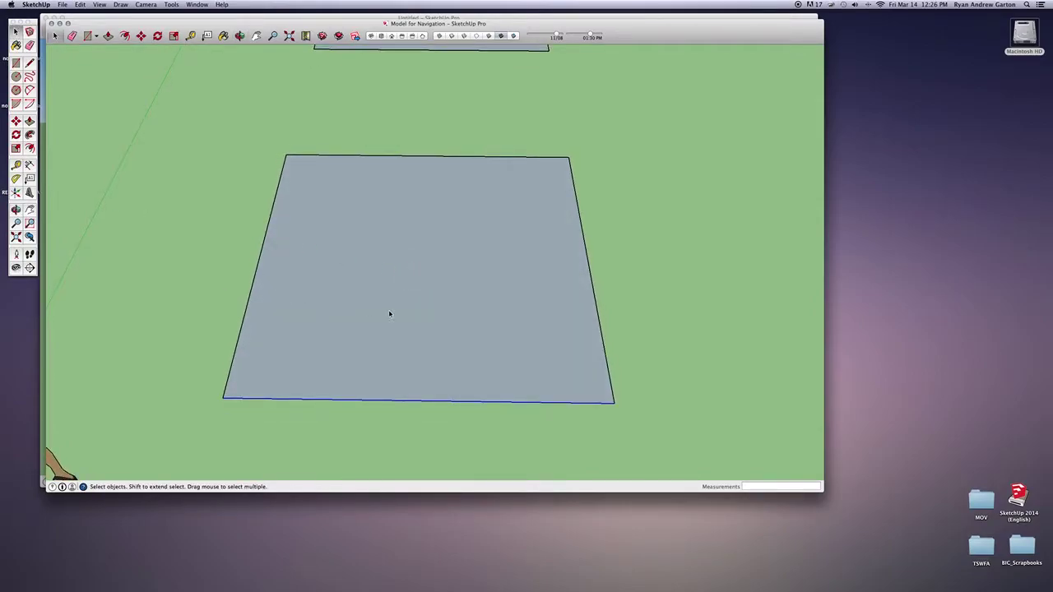
{"action": "left_click", "coordinate": [395, 316]}
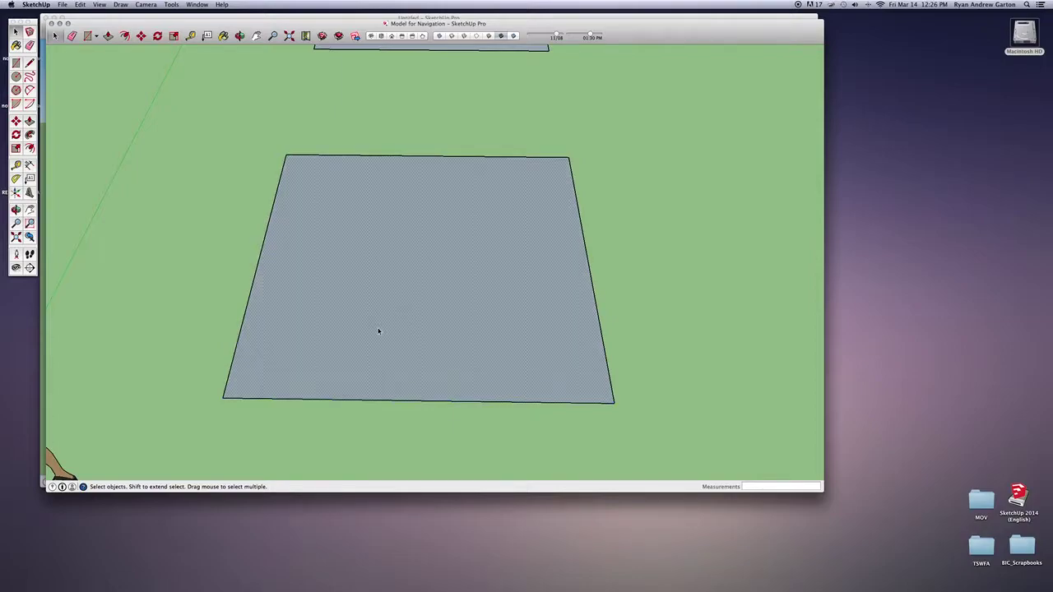
{"action": "left_click", "coordinate": [500, 157]}
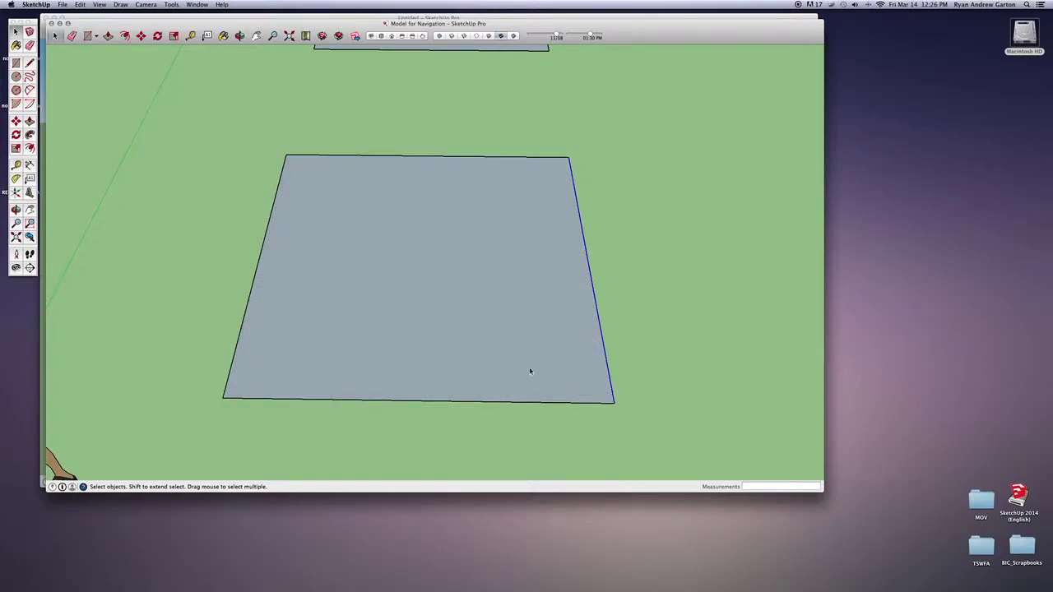
{"action": "left_click", "coordinate": [513, 401]}
{"action": "left_click", "coordinate": [246, 310]}
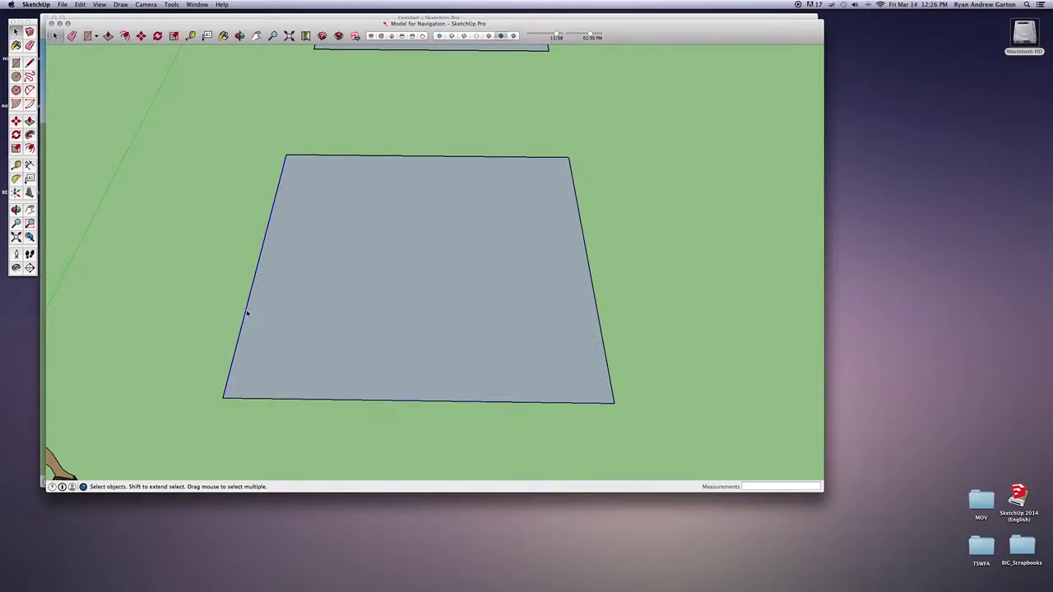
Select the face of the nearest loose square, then the grouped square behind it as a whole.
{"action": "left_click", "coordinate": [31, 211]}
{"action": "left_click_drag", "start_coordinate": [369, 153], "coordinate": [357, 368]}
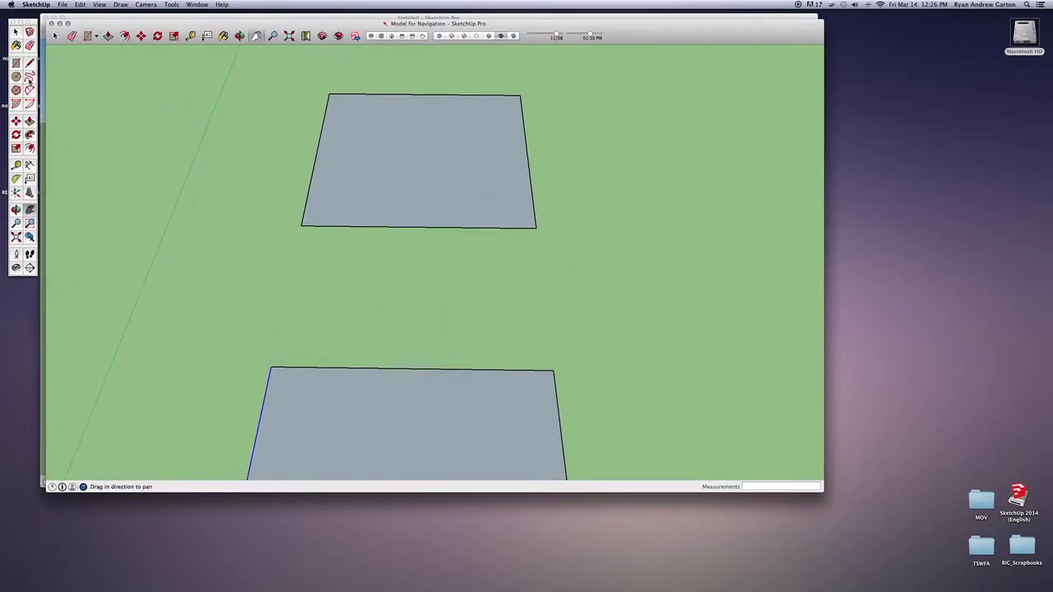
{"action": "left_click", "coordinate": [16, 32]}
{"action": "double_click", "coordinate": [391, 148]}
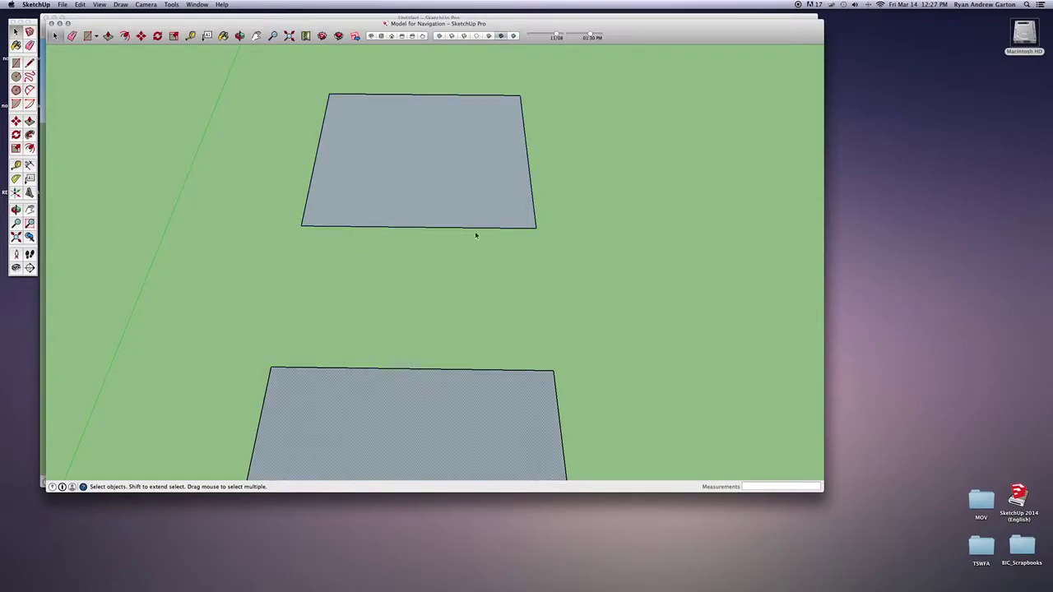
{"action": "left_click", "coordinate": [451, 408]}
{"action": "left_click", "coordinate": [477, 181]}
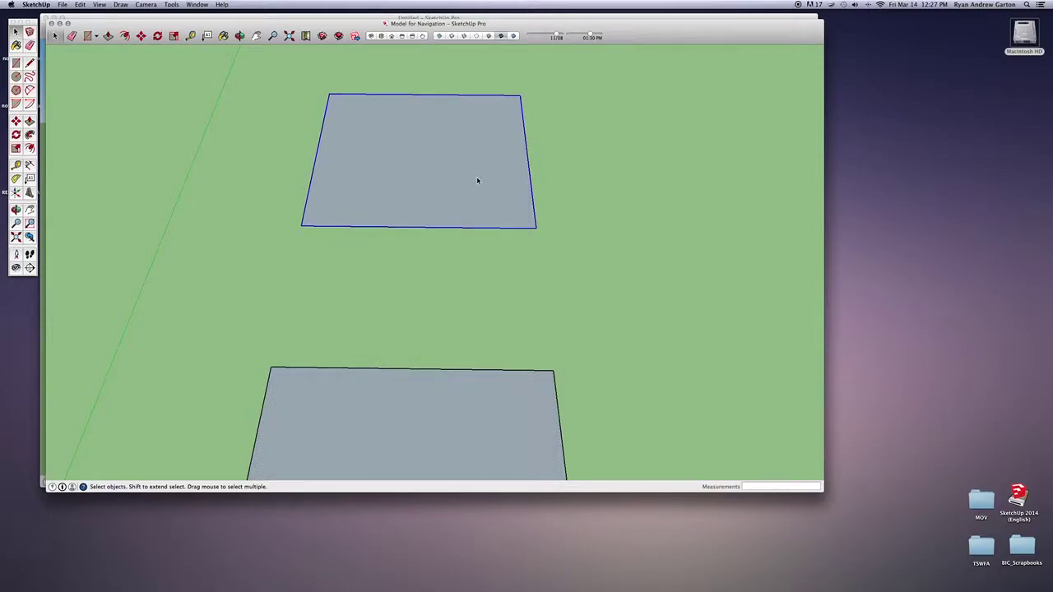
Select the nearest loose square's face, then its left edge and its right edge separately.
{"action": "left_click", "coordinate": [30, 209]}
{"action": "left_click_drag", "start_coordinate": [354, 333], "coordinate": [345, 168]}
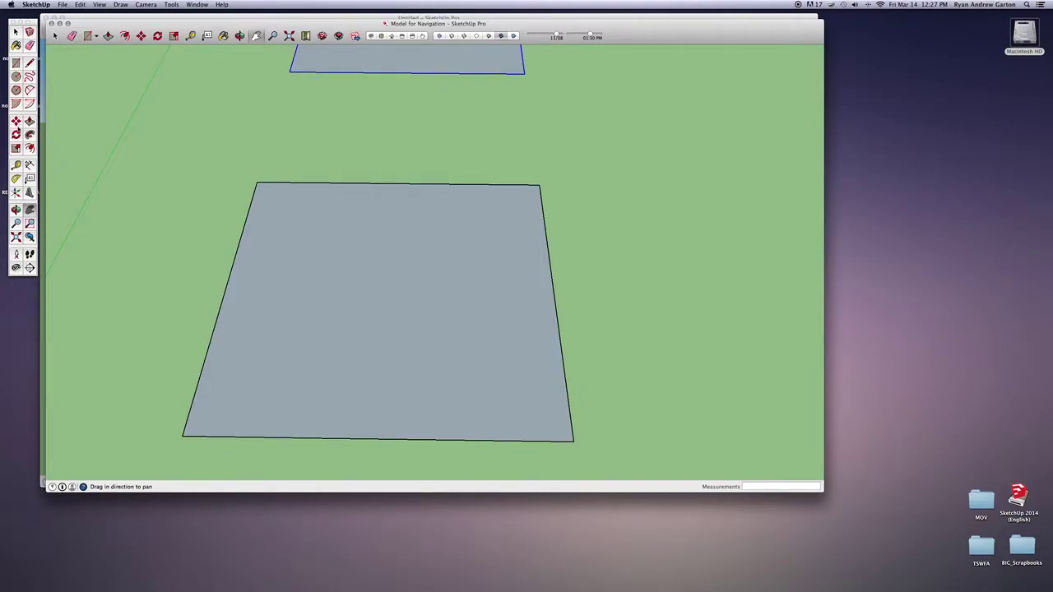
{"action": "left_click", "coordinate": [15, 34]}
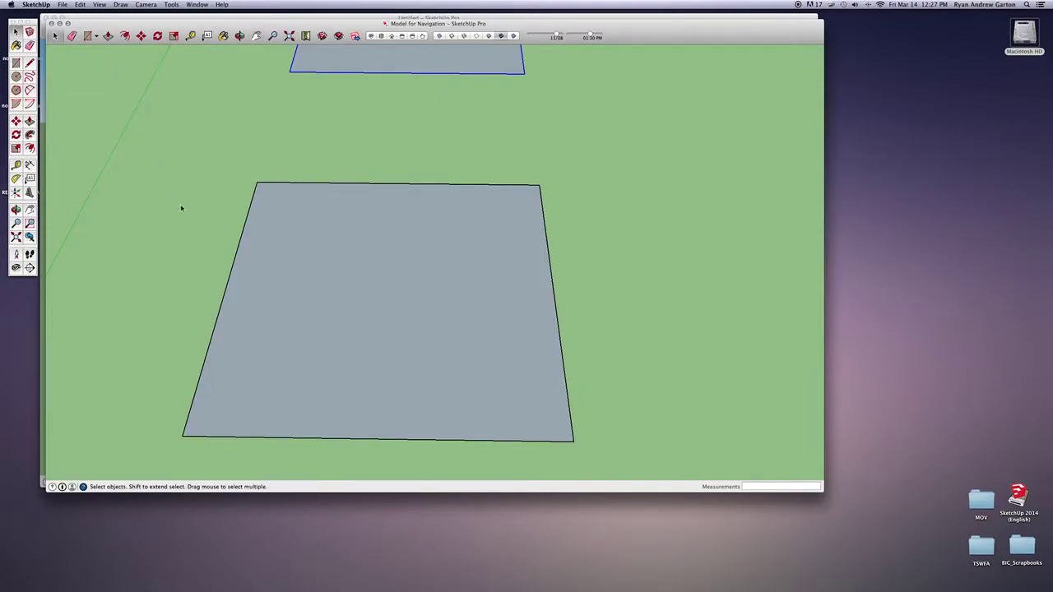
{"action": "left_click", "coordinate": [316, 285]}
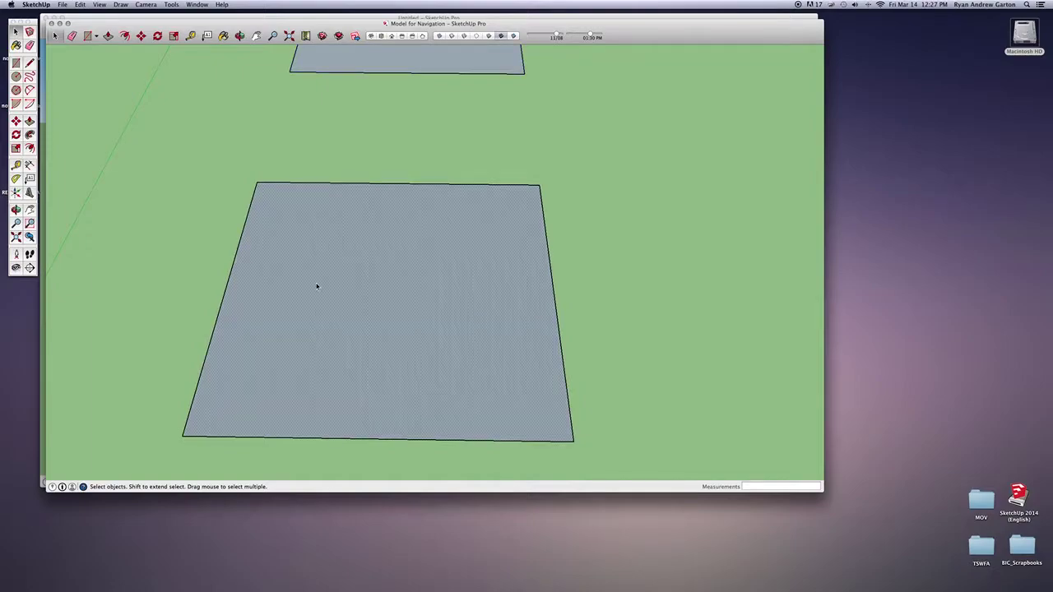
{"action": "left_click", "coordinate": [228, 277]}
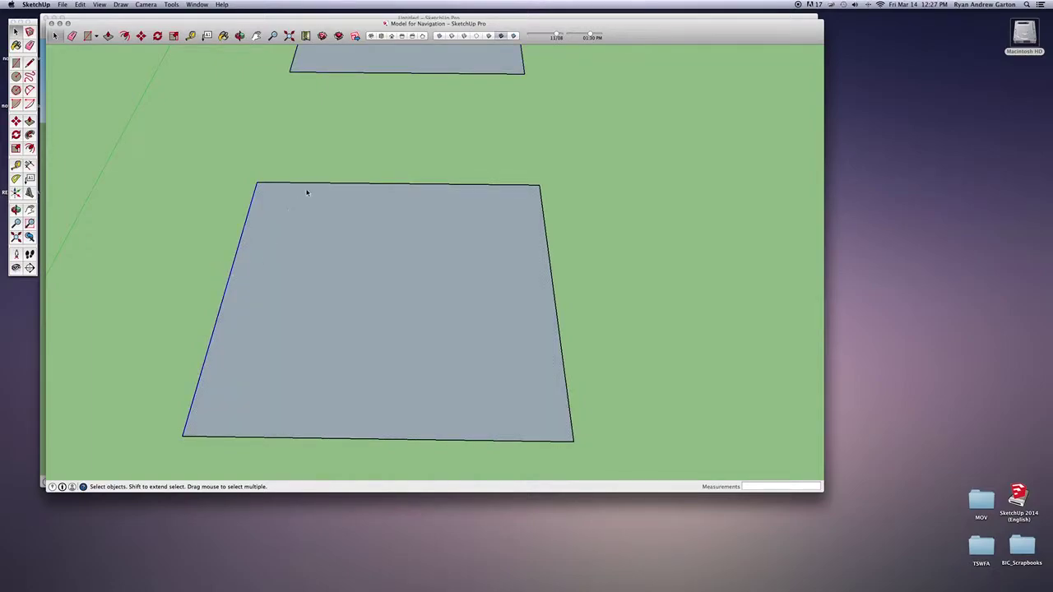
{"action": "left_click", "coordinate": [543, 242]}
Select the grouped square behind it as a whole, then the nearest square's face together with its bounding edges.
{"action": "left_click", "coordinate": [475, 107]}
{"action": "left_click", "coordinate": [466, 74]}
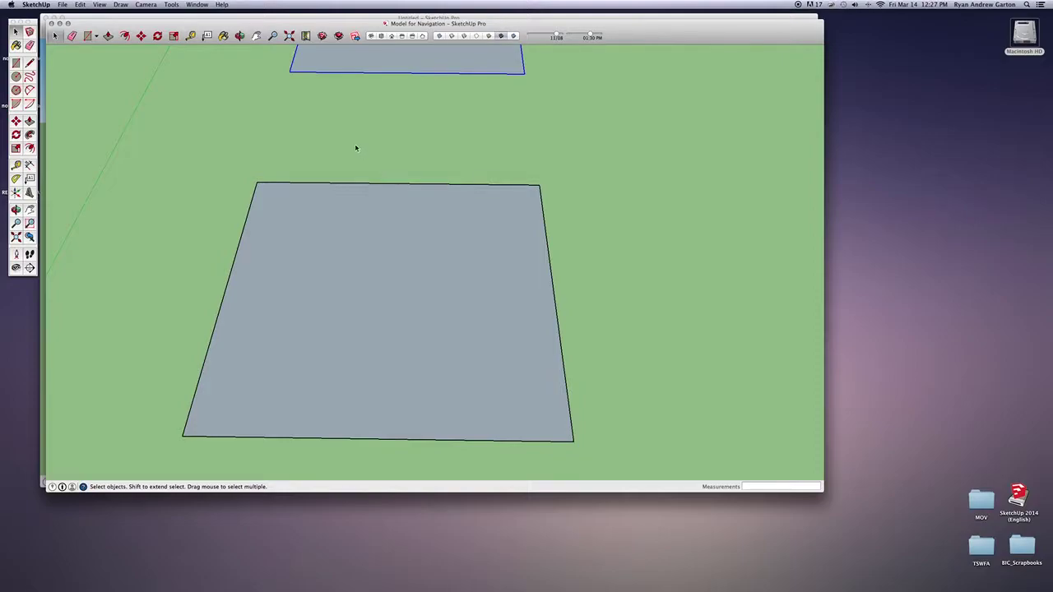
{"action": "left_click", "coordinate": [375, 256]}
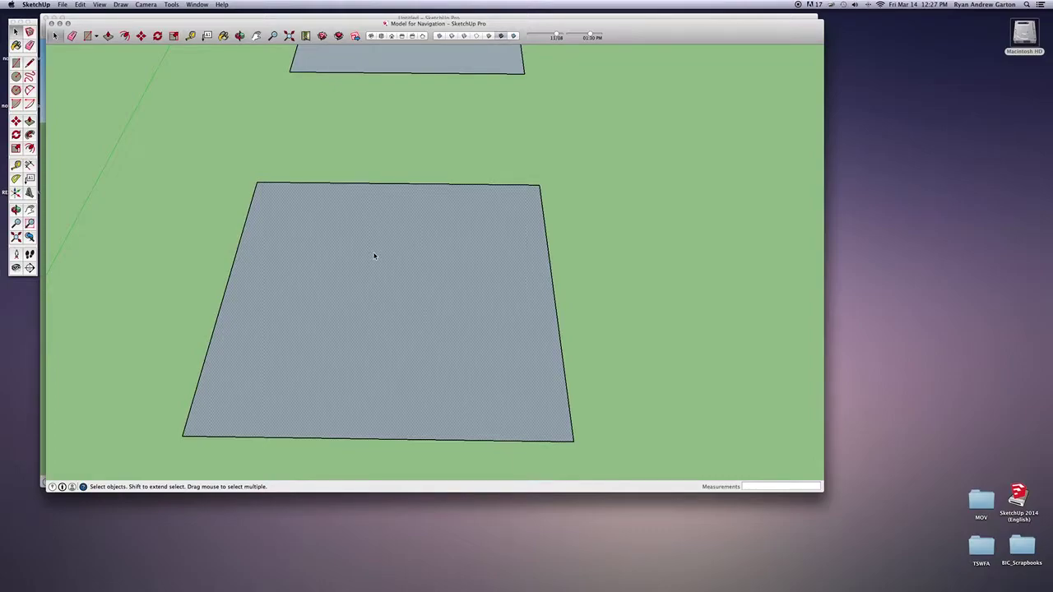
{"action": "double_click", "coordinate": [377, 263]}
Select the rear box as a single grouped object.
{"action": "left_click", "coordinate": [29, 209]}
{"action": "left_click_drag", "start_coordinate": [301, 206], "coordinate": [362, 280]}
{"action": "left_click_drag", "start_coordinate": [427, 211], "coordinate": [356, 310]}
{"action": "left_click", "coordinate": [15, 31]}
{"action": "left_click", "coordinate": [354, 153]}
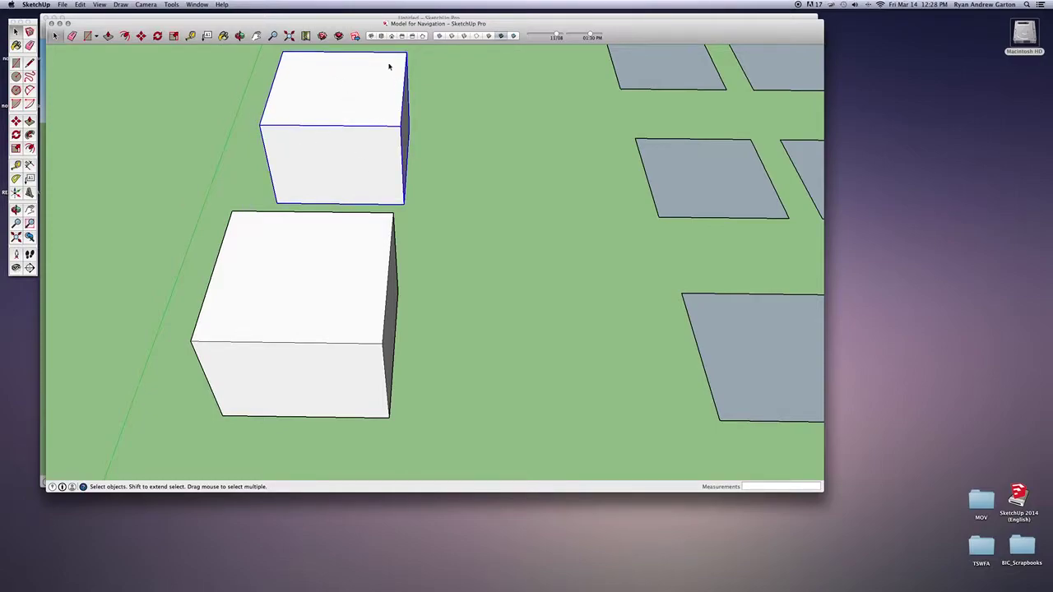
Select the front box's faces and edges one at a time, then its top face together with the bounding edges.
{"action": "left_click", "coordinate": [289, 302]}
{"action": "left_click", "coordinate": [292, 359]}
{"action": "left_click", "coordinate": [323, 344]}
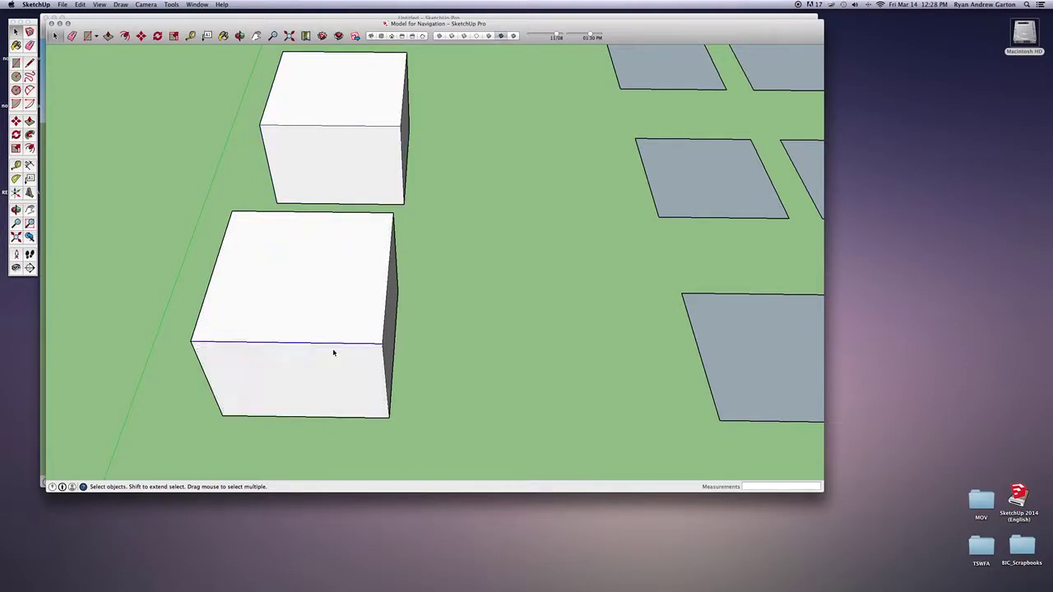
{"action": "left_click", "coordinate": [385, 362]}
{"action": "left_click", "coordinate": [382, 329]}
{"action": "left_click", "coordinate": [294, 294]}
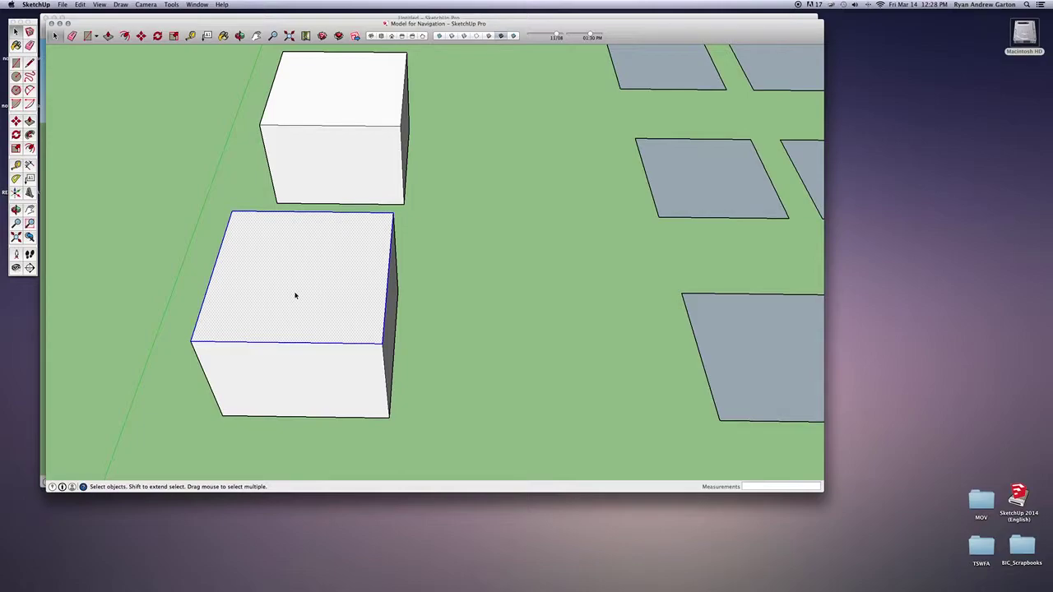
Select the face and all four bounding edges of the loose square nearest the figure.
{"action": "key", "text": "h"}
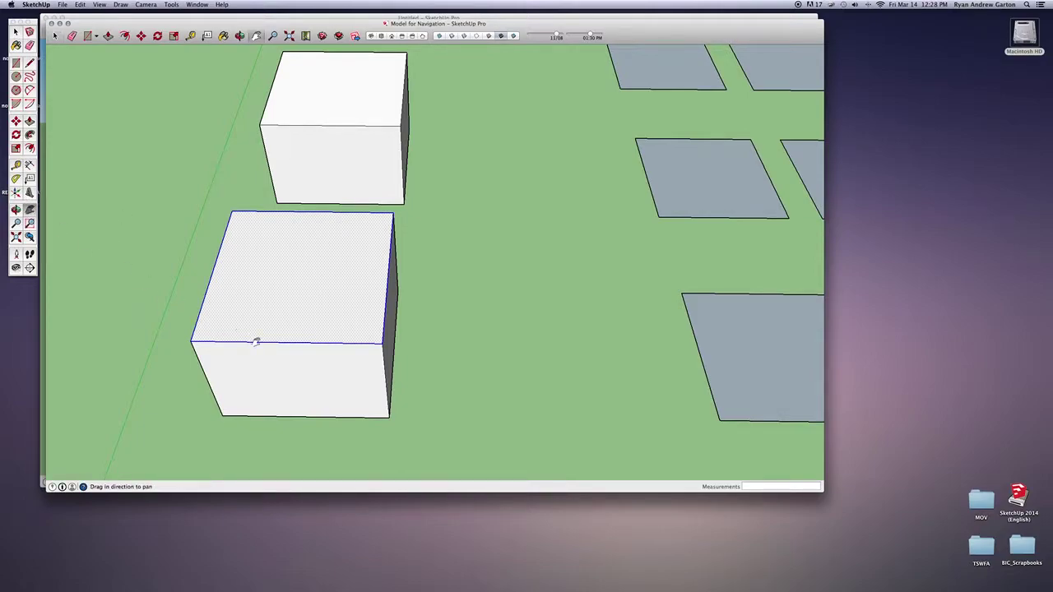
{"action": "left_click_drag", "start_coordinate": [252, 334], "coordinate": [336, 187]}
{"action": "left_click_drag", "start_coordinate": [369, 478], "coordinate": [418, 181]}
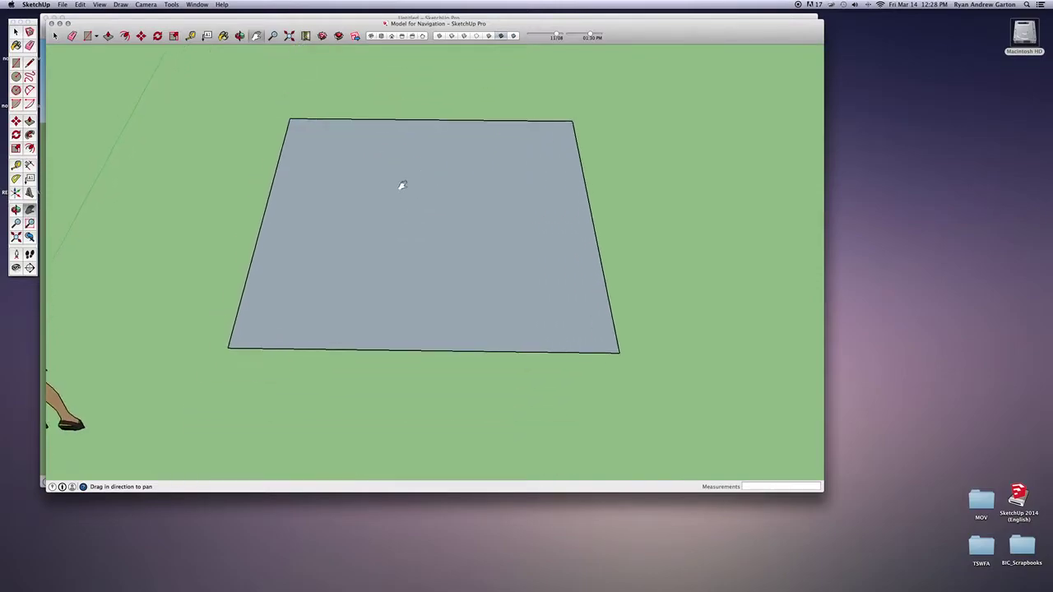
{"action": "left_click", "coordinate": [15, 32]}
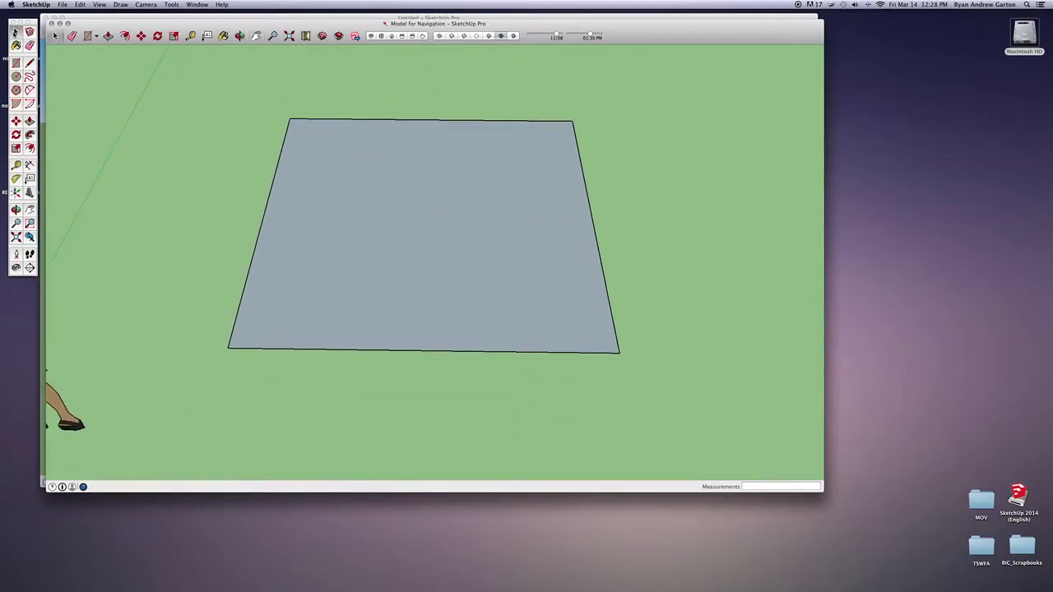
{"action": "double_click", "coordinate": [433, 290]}
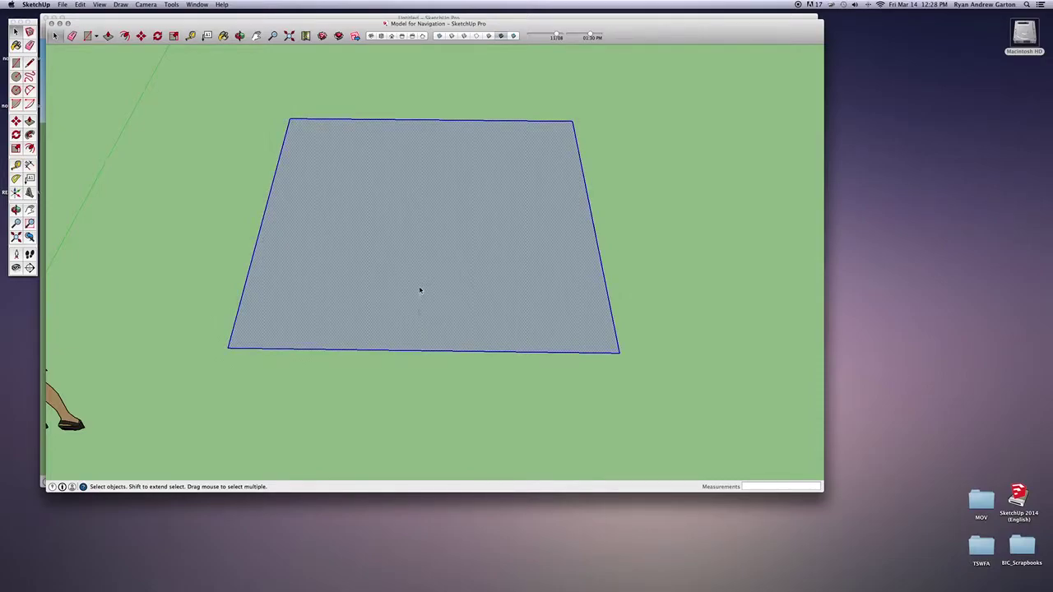
Select all connected faces and edges of the front box at once.
{"action": "left_click", "coordinate": [30, 210]}
{"action": "left_click_drag", "start_coordinate": [423, 123], "coordinate": [387, 430]}
{"action": "left_click_drag", "start_coordinate": [389, 221], "coordinate": [396, 281]}
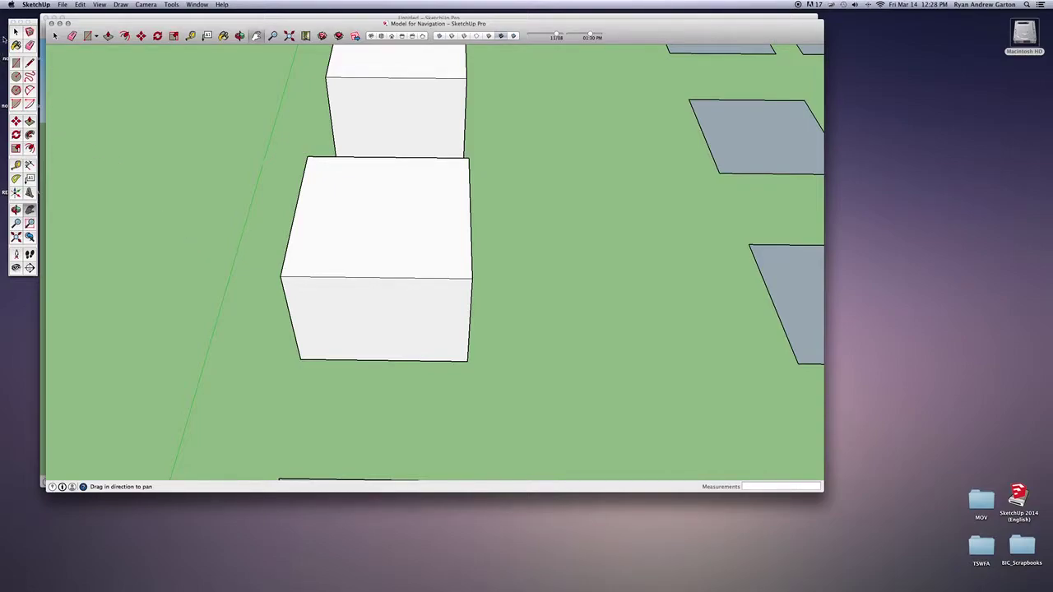
{"action": "left_click", "coordinate": [15, 31]}
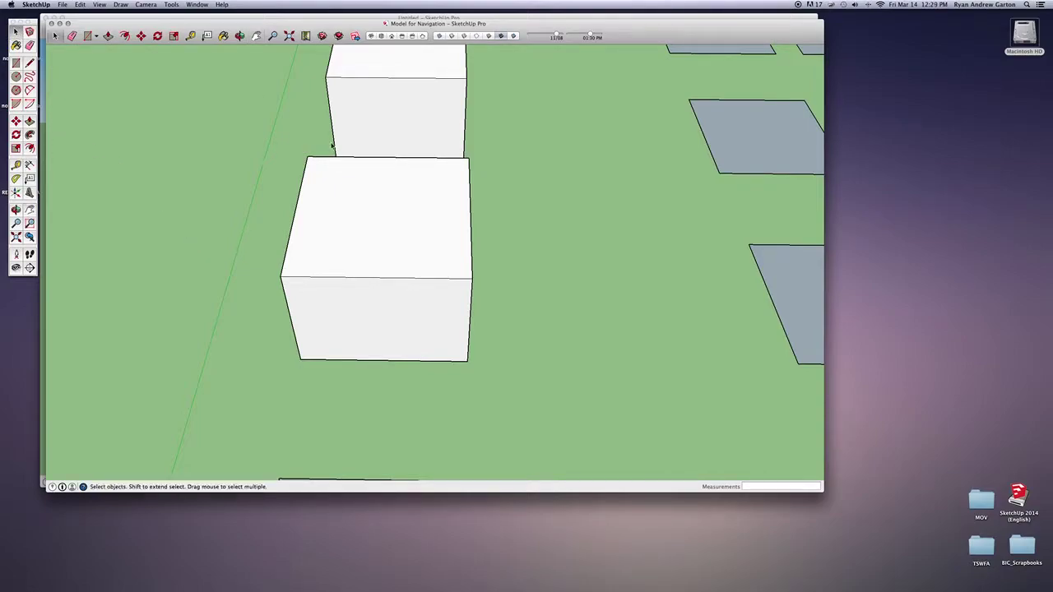
{"action": "triple_click", "coordinate": [382, 227]}
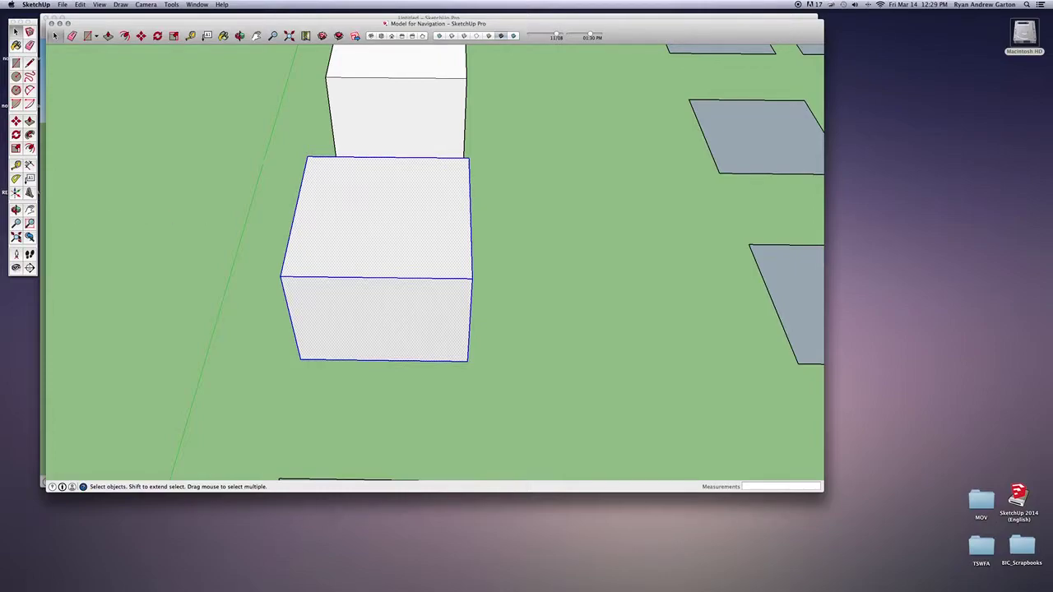
Make right-to-left crossing selections of the front row's five rightmost squares, then of blocks of squares in the rows behind.
{"action": "left_click", "coordinate": [17, 236]}
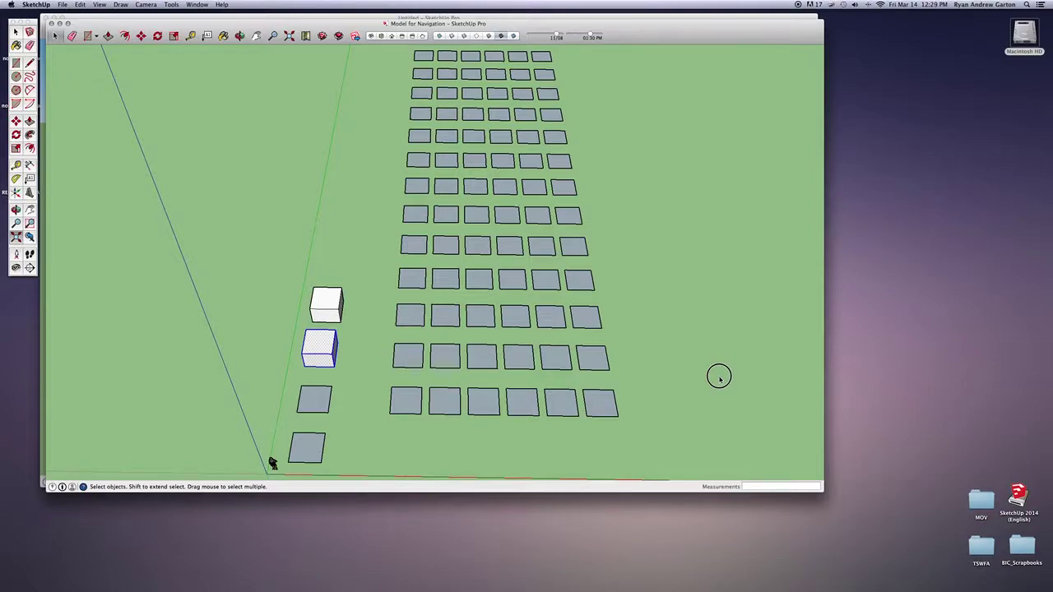
{"action": "left_click_drag", "start_coordinate": [719, 379], "coordinate": [451, 439]}
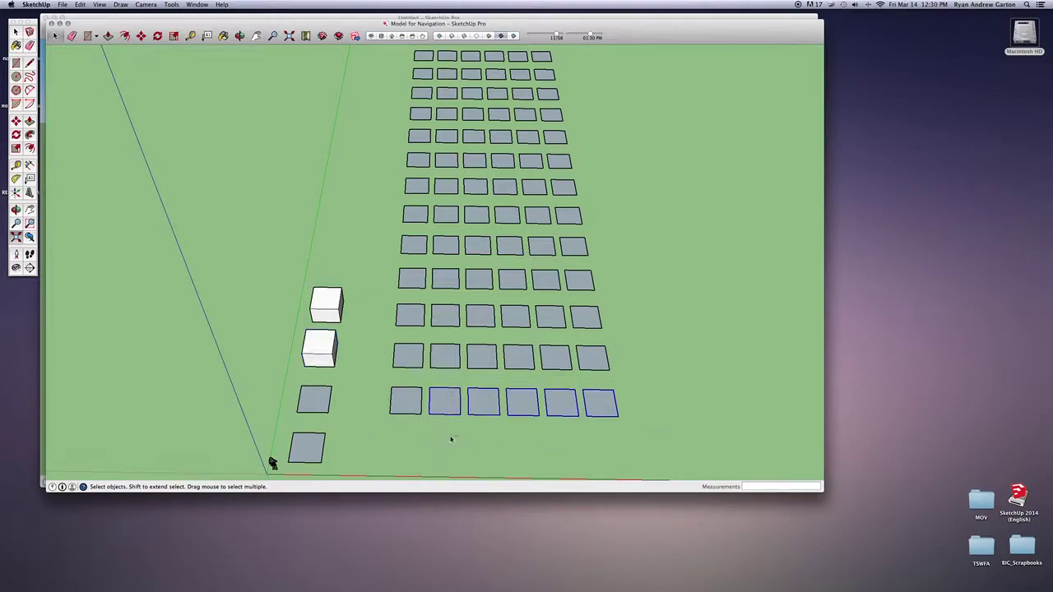
{"action": "left_click_drag", "start_coordinate": [650, 375], "coordinate": [519, 319]}
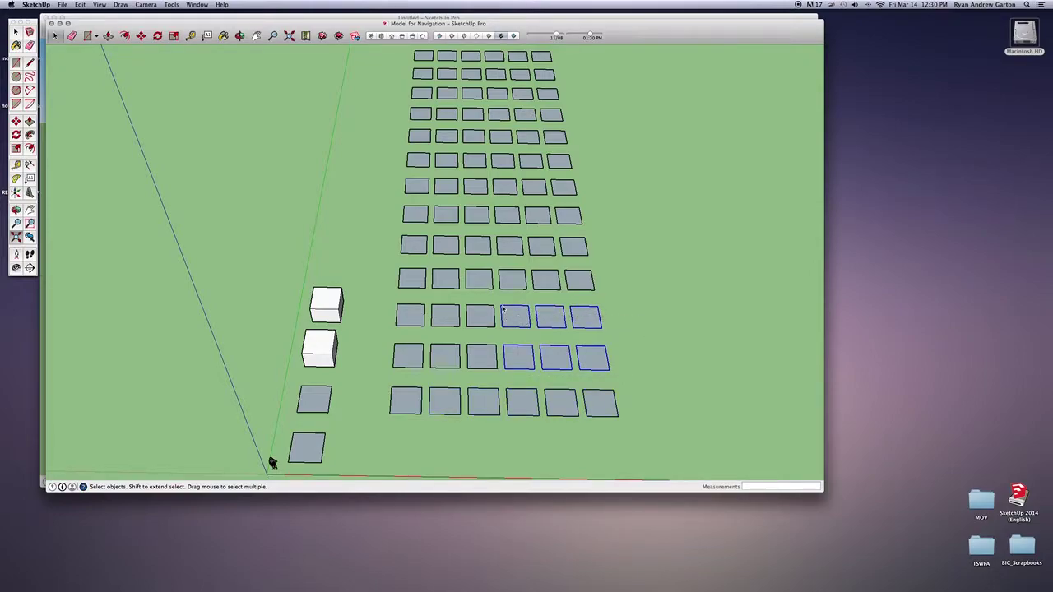
{"action": "left_click_drag", "start_coordinate": [673, 380], "coordinate": [483, 250]}
Make left-to-right window selections of fully enclosed grid squares, starting with the first two columns of the fourth to sixth rows.
{"action": "left_click_drag", "start_coordinate": [290, 200], "coordinate": [479, 316]}
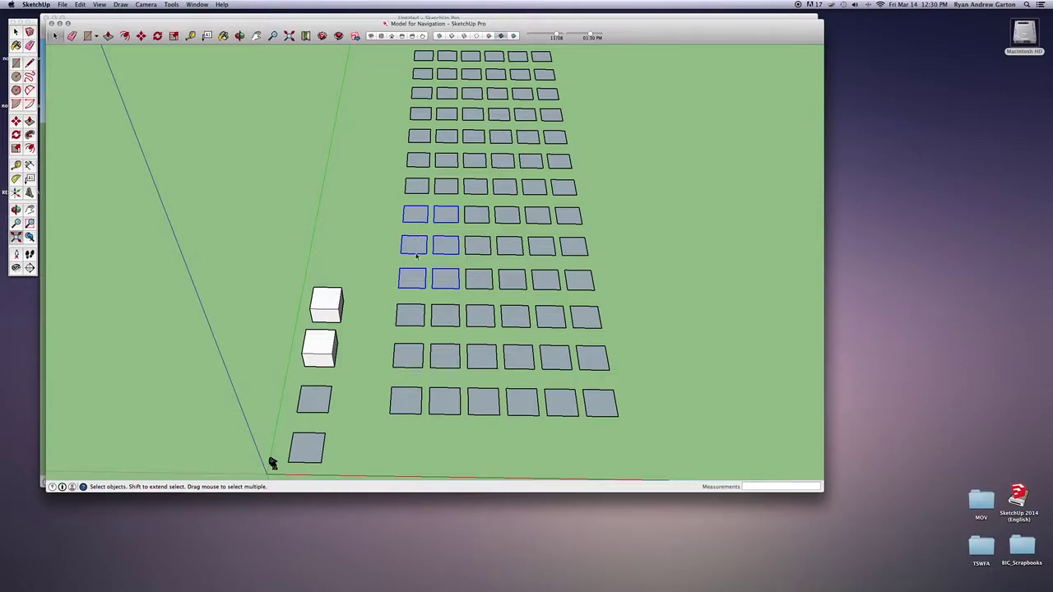
{"action": "left_click_drag", "start_coordinate": [278, 198], "coordinate": [475, 311]}
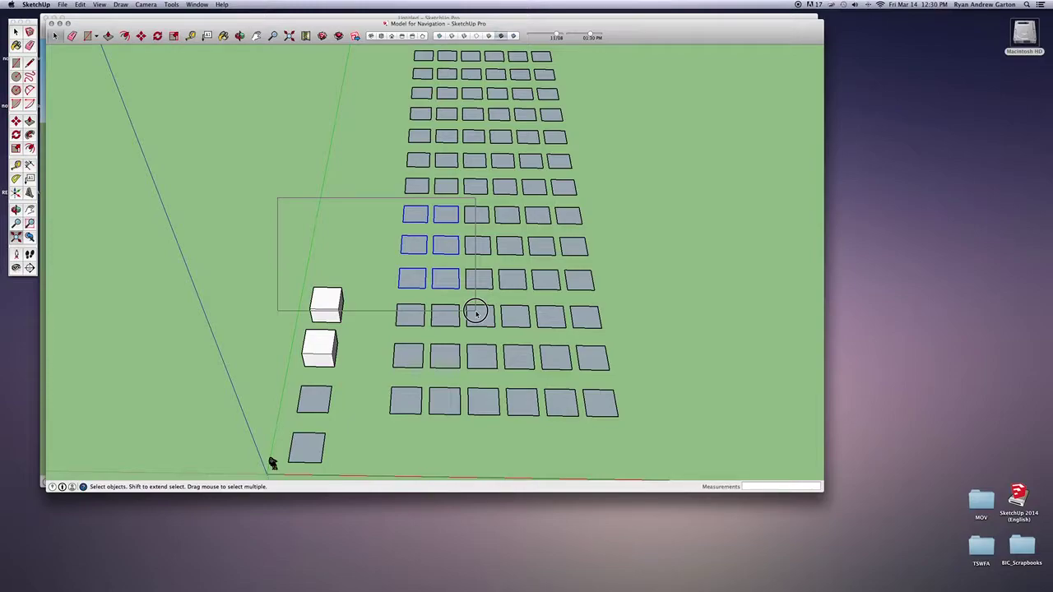
{"action": "mouse_move", "coordinate": [475, 312]}
{"action": "left_mouse_down"}
{"action": "mouse_move", "coordinate": [343, 303]}
{"action": "mouse_move", "coordinate": [451, 308]}
{"action": "mouse_move", "coordinate": [482, 293]}
{"action": "mouse_move", "coordinate": [472, 228]}
{"action": "mouse_move", "coordinate": [483, 317]}
{"action": "left_mouse_up"}
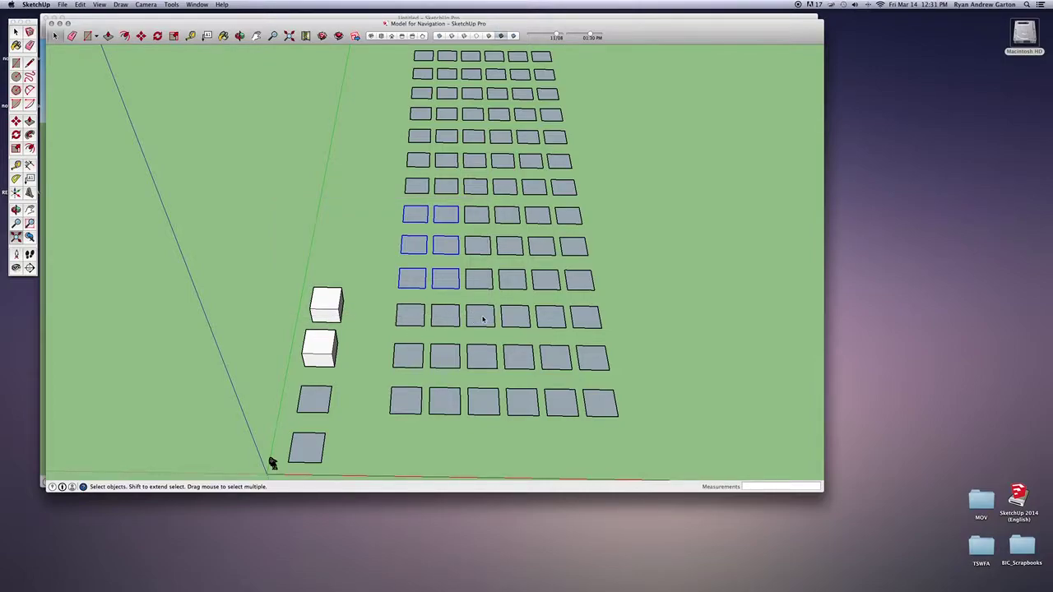
{"action": "left_click_drag", "start_coordinate": [386, 235], "coordinate": [447, 277]}
{"action": "left_click_drag", "start_coordinate": [302, 272], "coordinate": [562, 376]}
{"action": "left_click_drag", "start_coordinate": [375, 188], "coordinate": [538, 247]}
Build a multiple selection by adding individual squares from the first three columns of the grid's nearer rows.
{"action": "left_click", "coordinate": [443, 321], "text": "shift"}
{"action": "left_click", "coordinate": [490, 314], "text": "shift"}
{"action": "left_click", "coordinate": [487, 284], "text": "shift"}
{"action": "left_click", "coordinate": [483, 245], "text": "shift"}
{"action": "left_click", "coordinate": [450, 314], "text": "shift"}
{"action": "left_click", "coordinate": [443, 357], "text": "shift"}
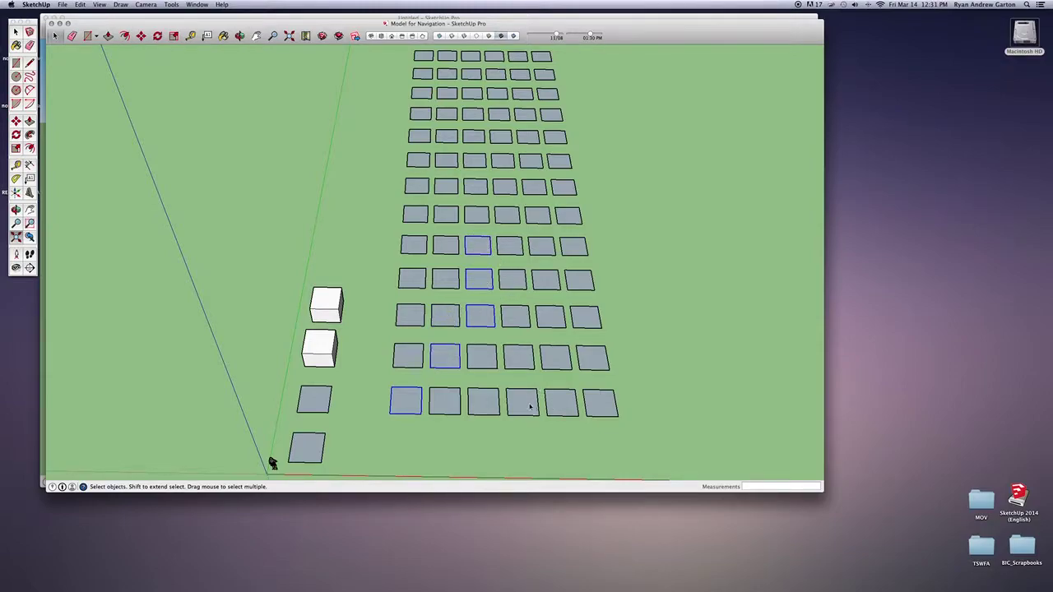
Add three scattered squares from the grid's farther rows to the selection, then clear the whole selection.
{"action": "left_click", "coordinate": [505, 191], "text": "shift"}
{"action": "left_click", "coordinate": [421, 114], "text": "shift"}
{"action": "left_click", "coordinate": [473, 94], "text": "shift"}
{"action": "left_click", "coordinate": [630, 218]}
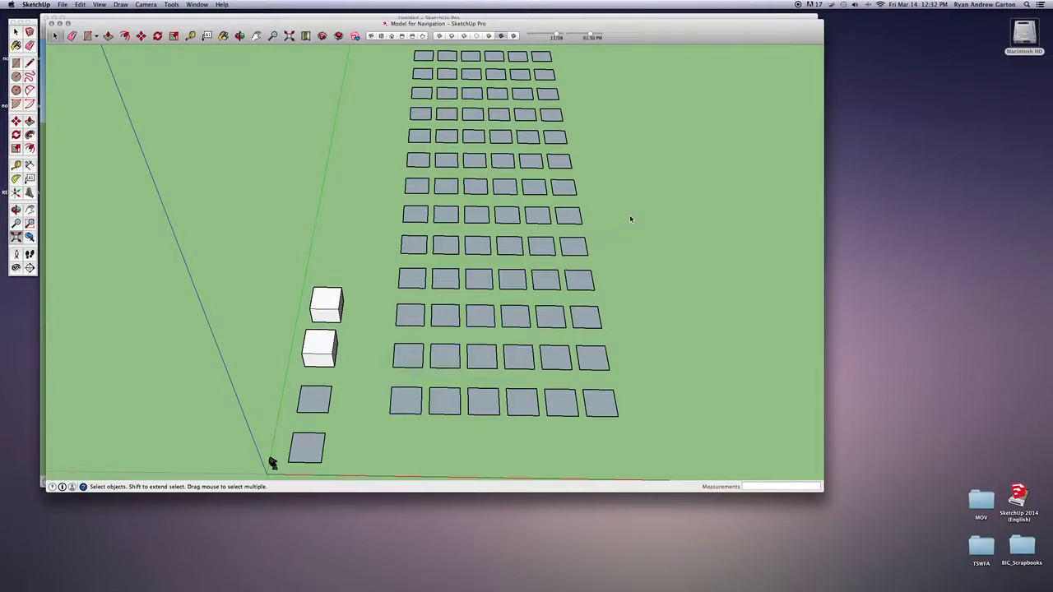